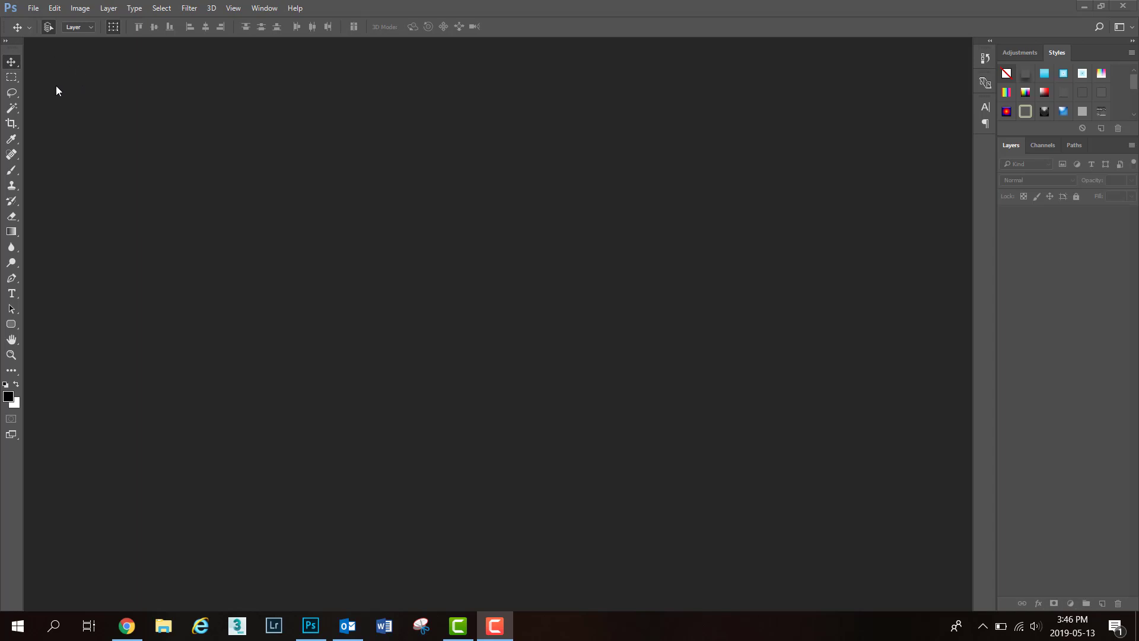
# Load photos IMG_9576 through IMG_9593 from the Desktop's Many of Me folder into one document as a layer stack
pyautogui.click(33, 9)
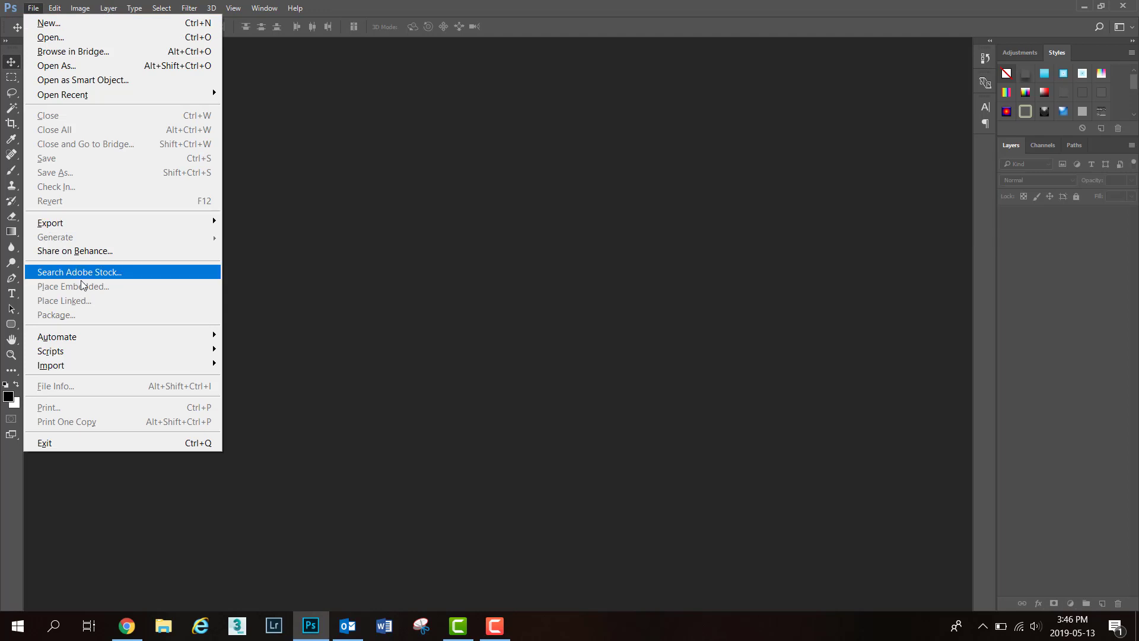
pyautogui.moveTo(108, 353)
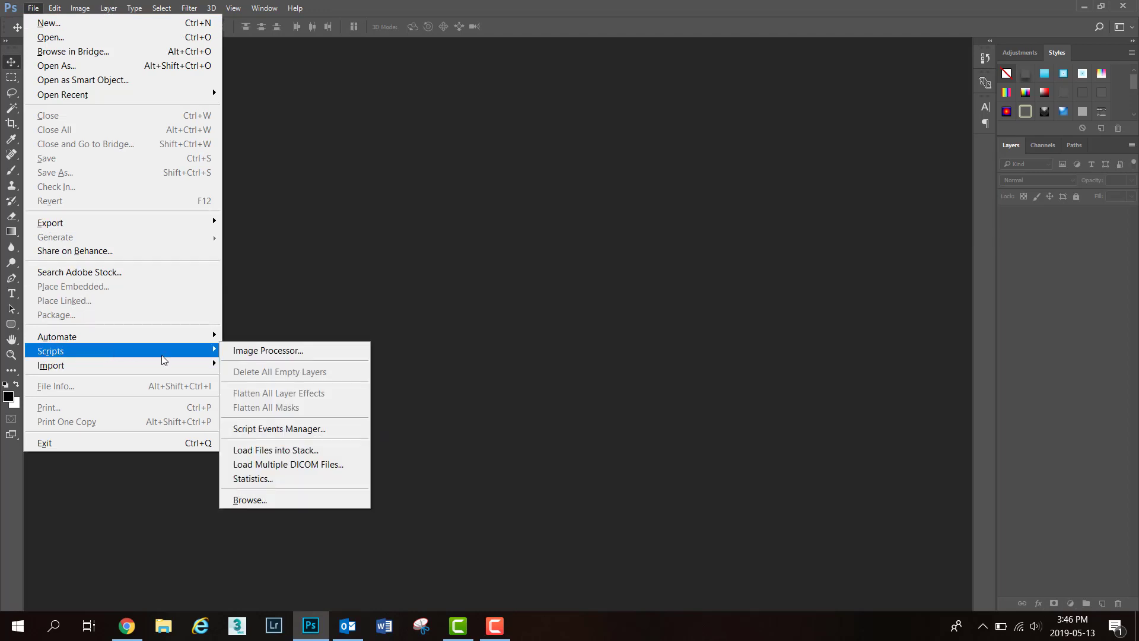
pyautogui.click(294, 450)
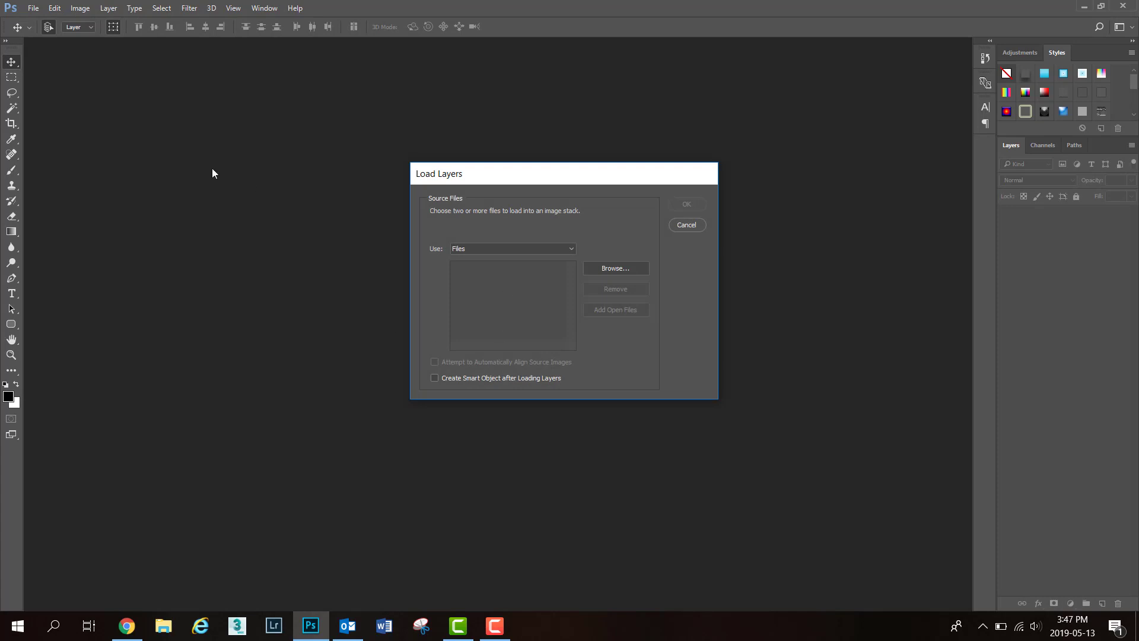
pyautogui.click(614, 270)
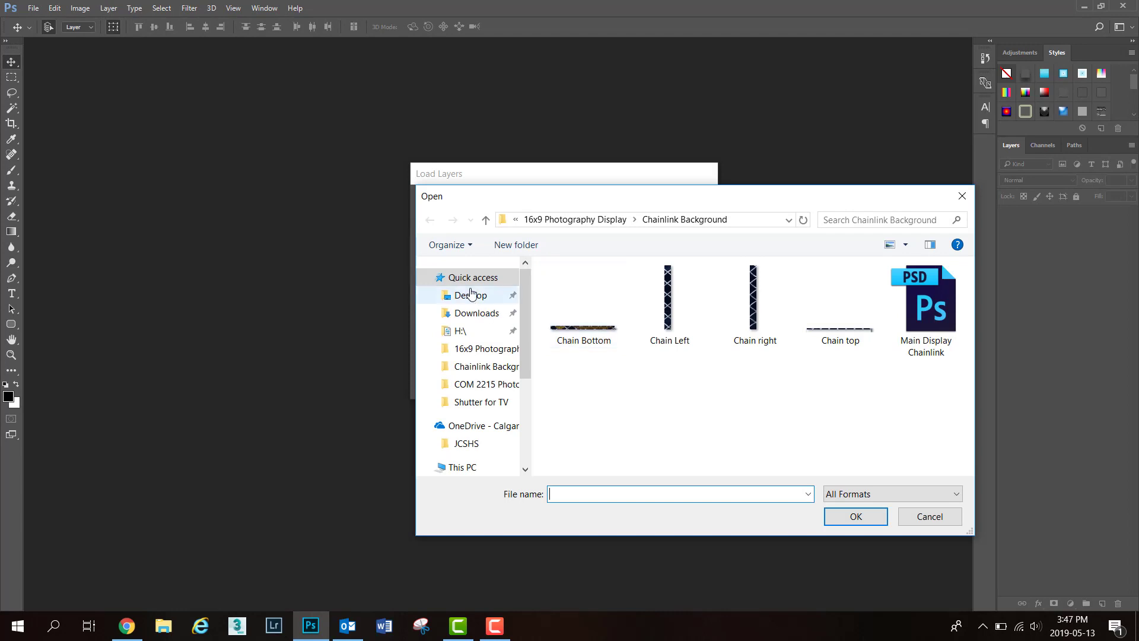
pyautogui.click(474, 297)
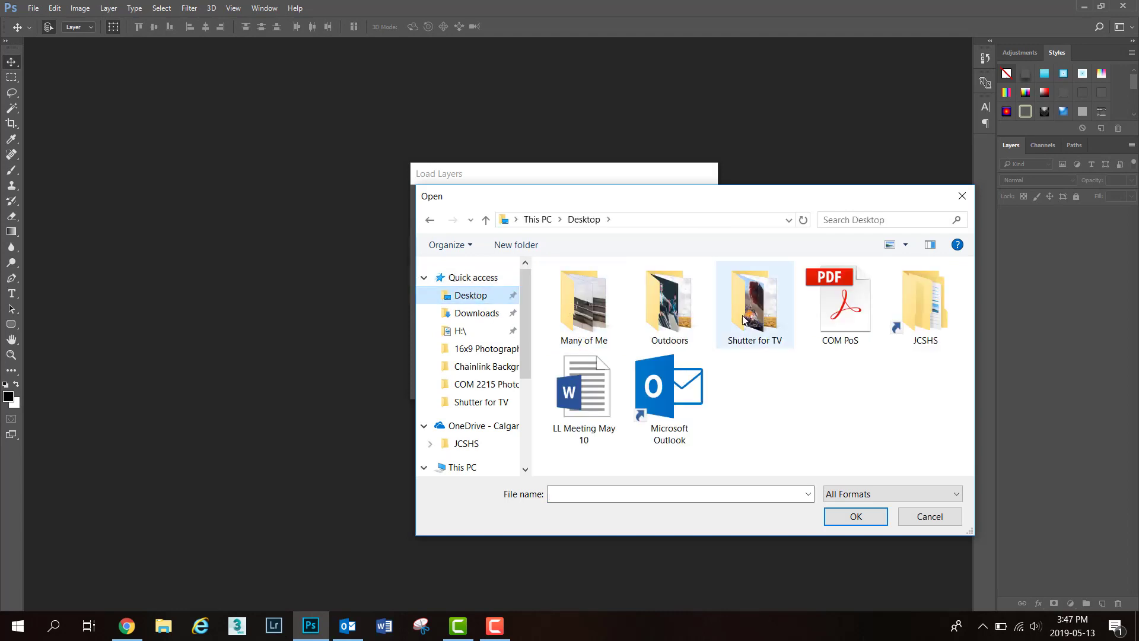
pyautogui.doubleClick(589, 313)
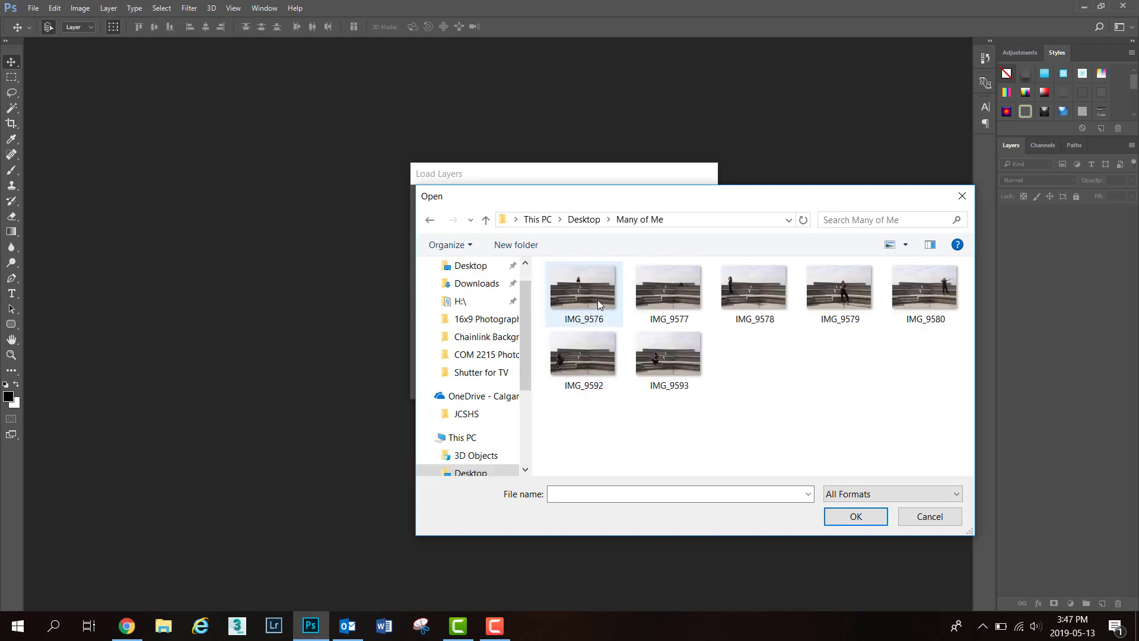
pyautogui.click(588, 296)
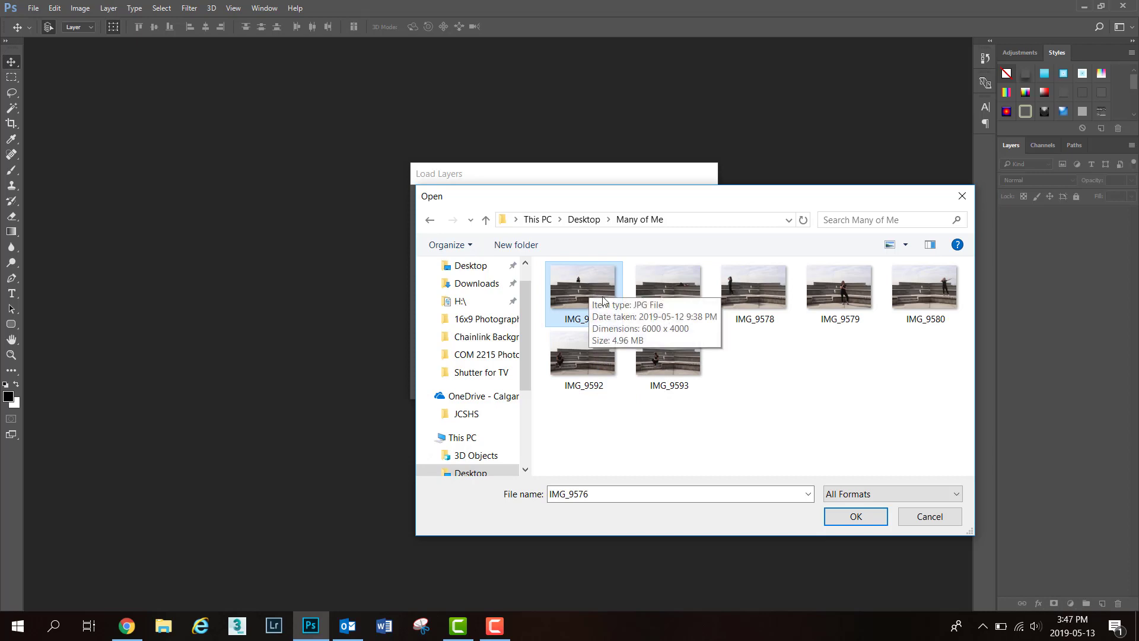
pyautogui.keyDown('shift'); pyautogui.click(681, 365); pyautogui.keyUp('shift')
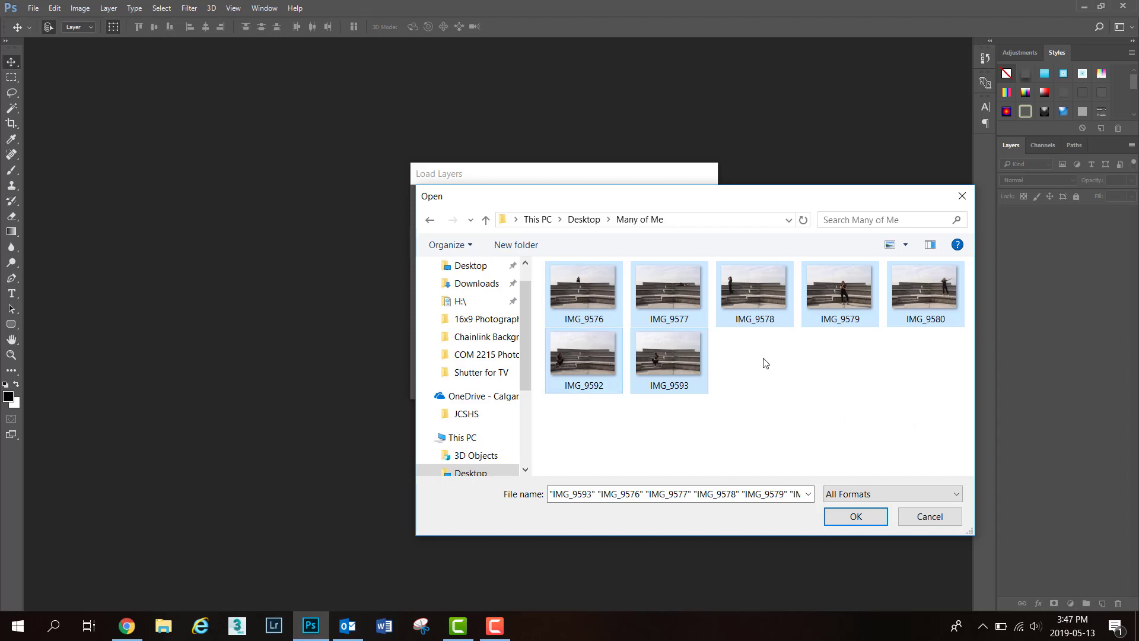
pyautogui.click(843, 514)
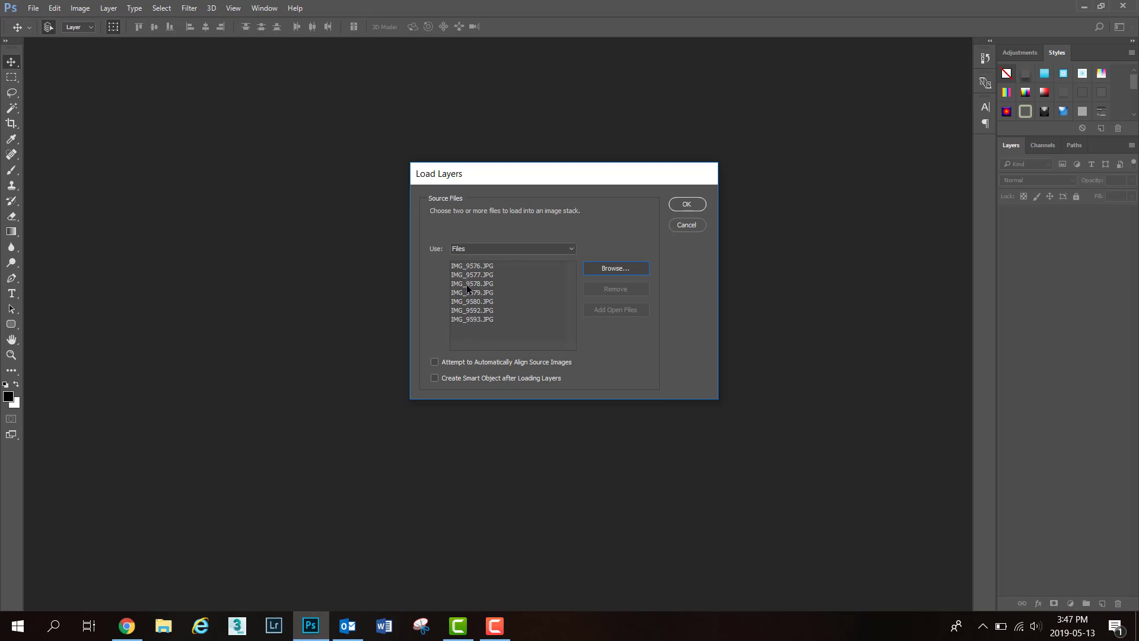
pyautogui.click(685, 204)
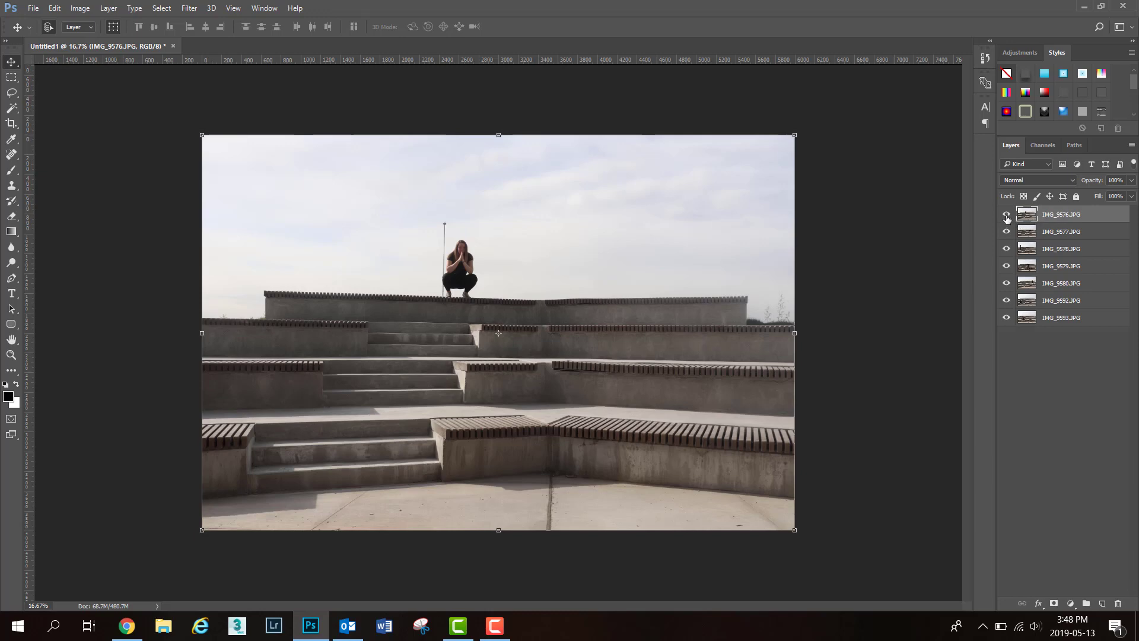
# Add a layer mask to the IMG_9576 layer and lower the layer's opacity to 61%
pyautogui.click(1007, 216)
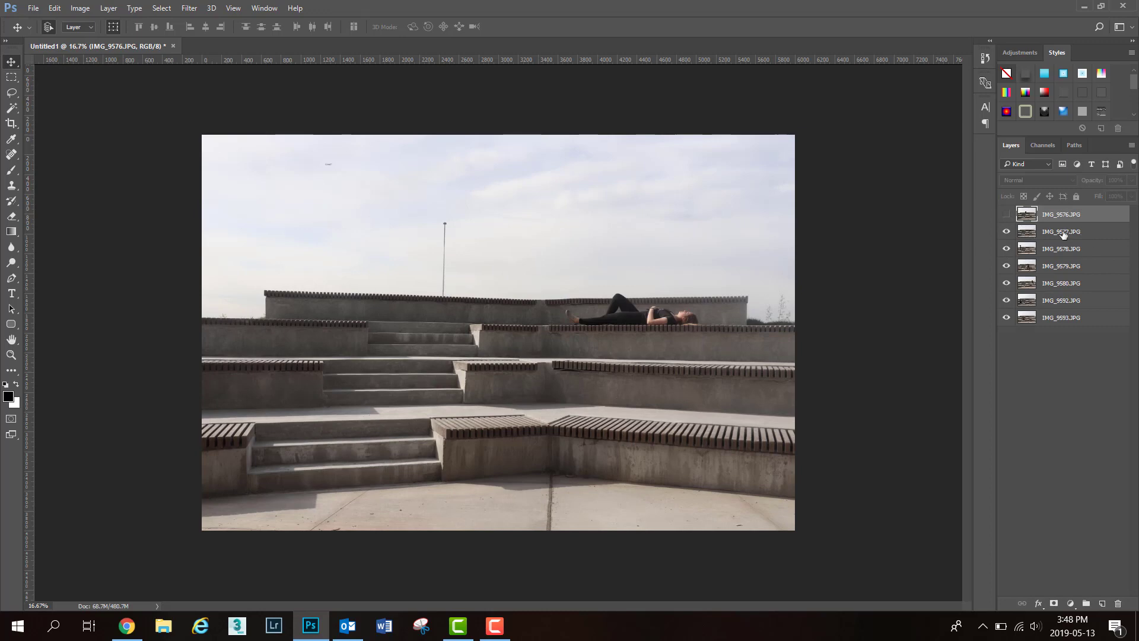
pyautogui.click(1007, 215)
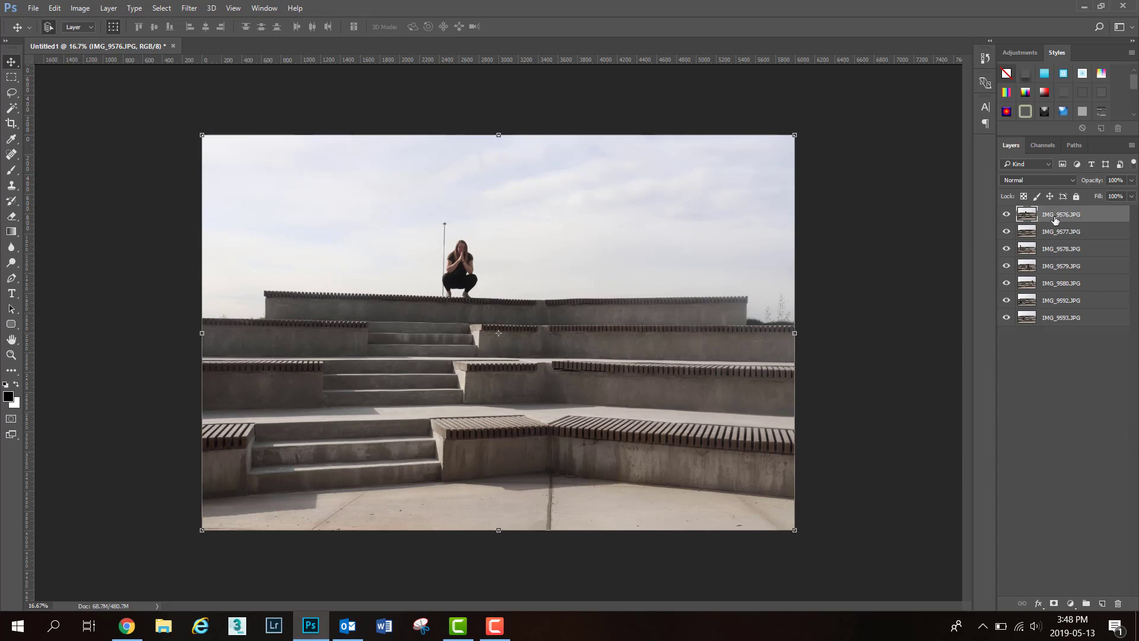
pyautogui.click(1054, 603)
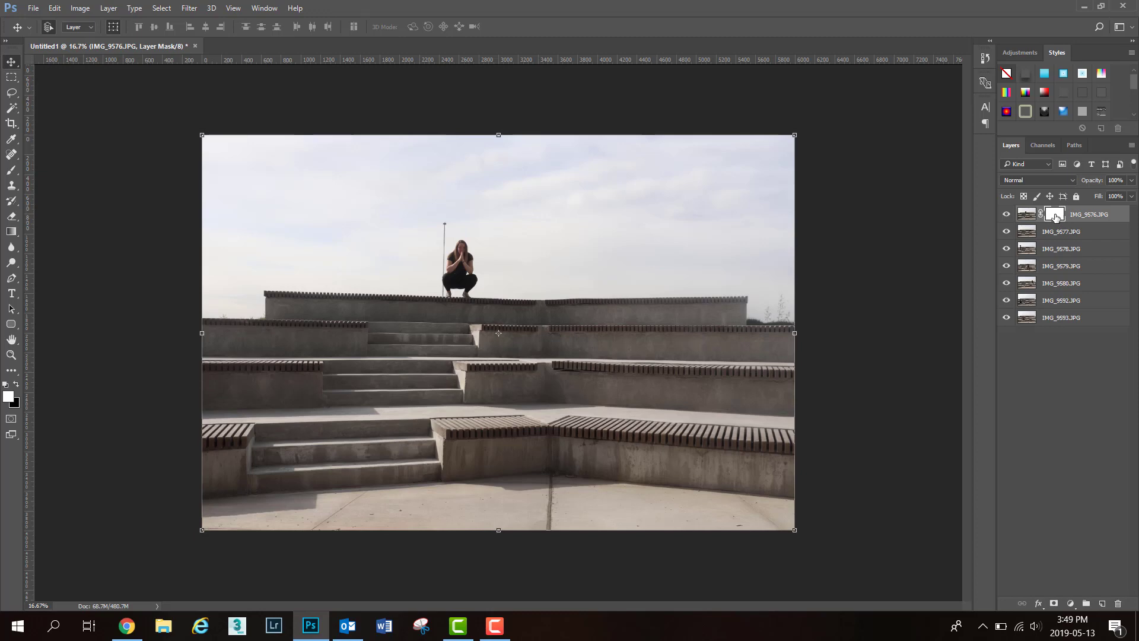
pyautogui.click(1027, 216)
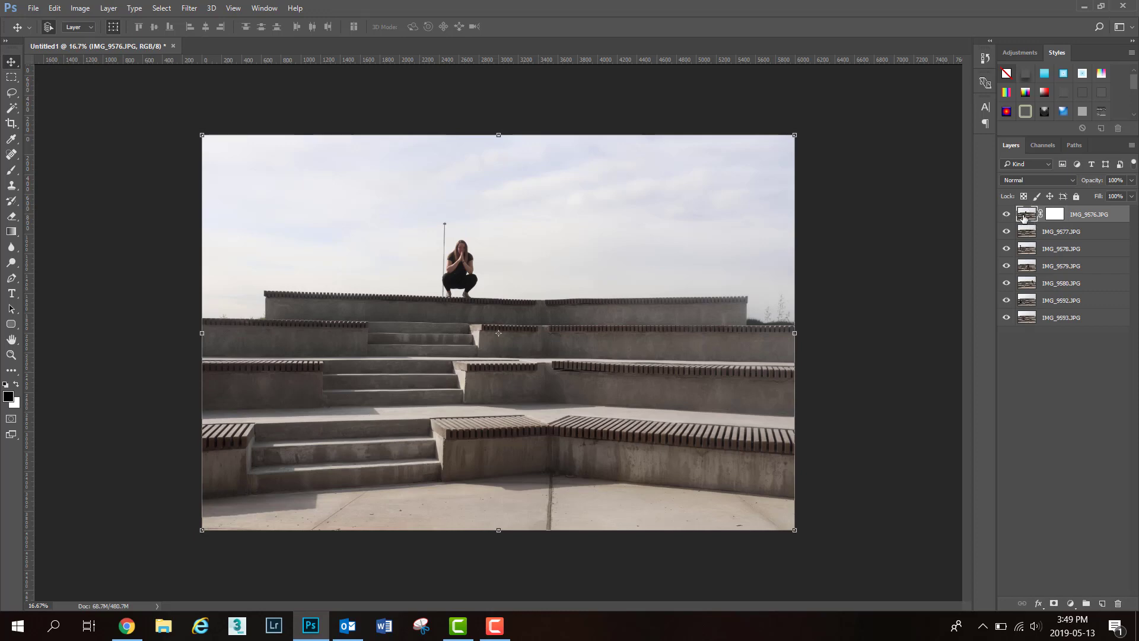
pyautogui.click(1056, 217)
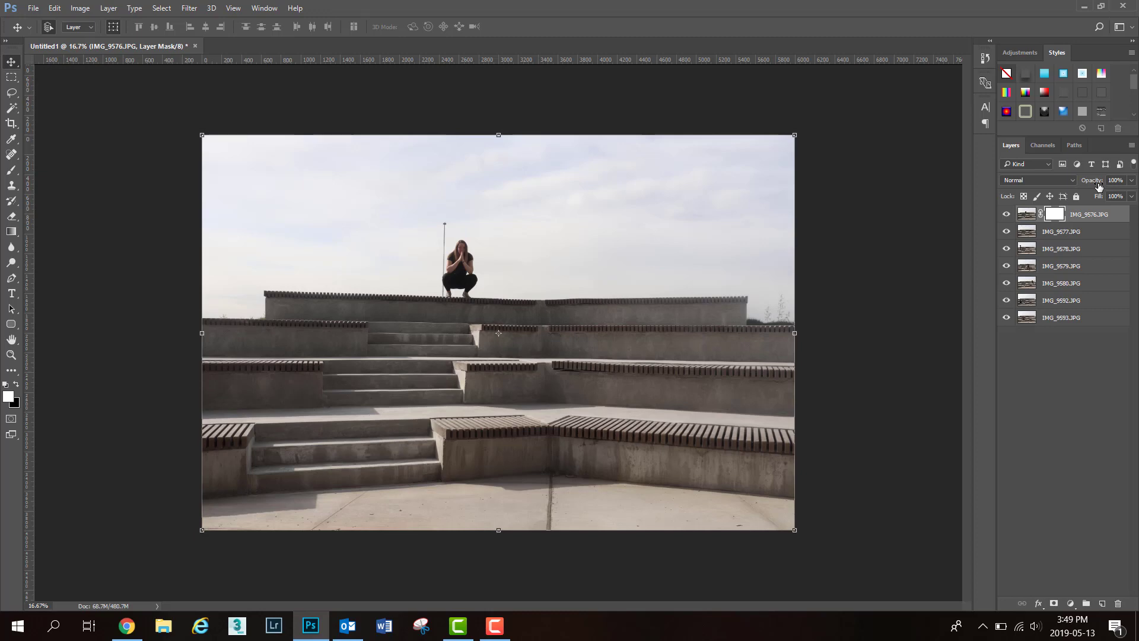
pyautogui.click(1132, 180)
pyautogui.moveTo(1129, 195); pyautogui.dragTo(1109, 196)
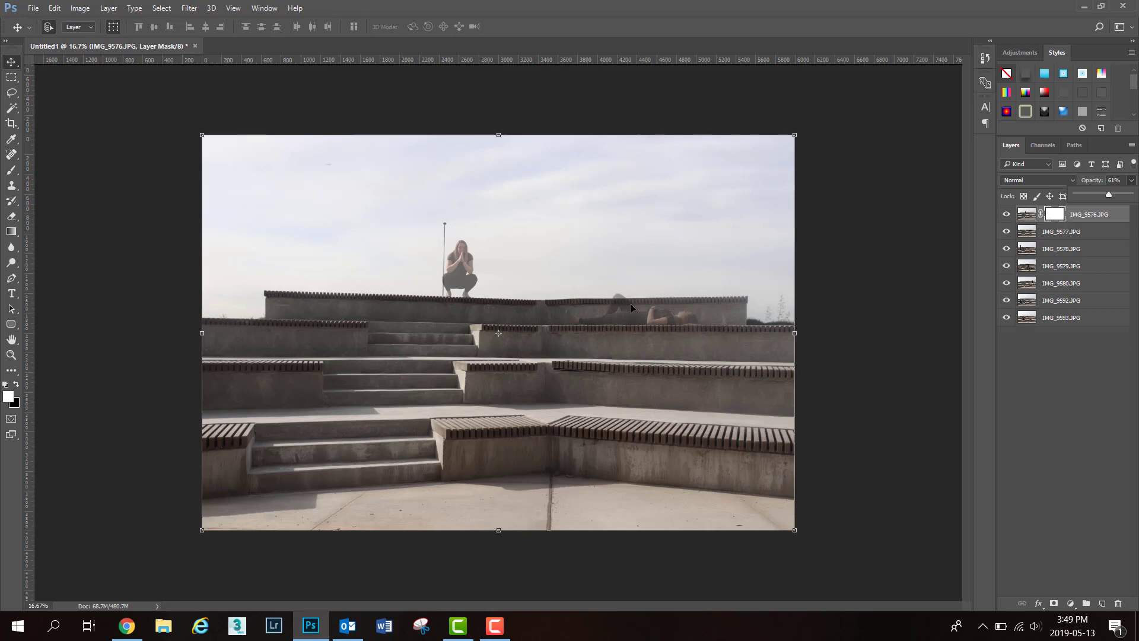
# Brush black on the IMG_9576 mask over the woman lying on the bench to reveal her from the layer below
pyautogui.click(17, 384)
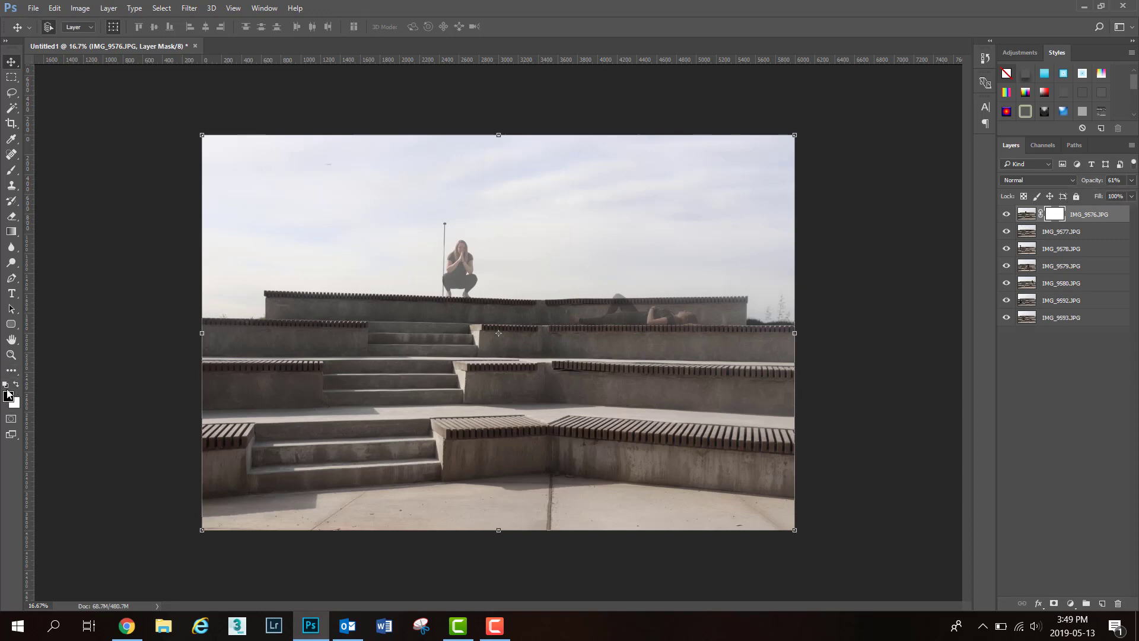
pyautogui.click(11, 171)
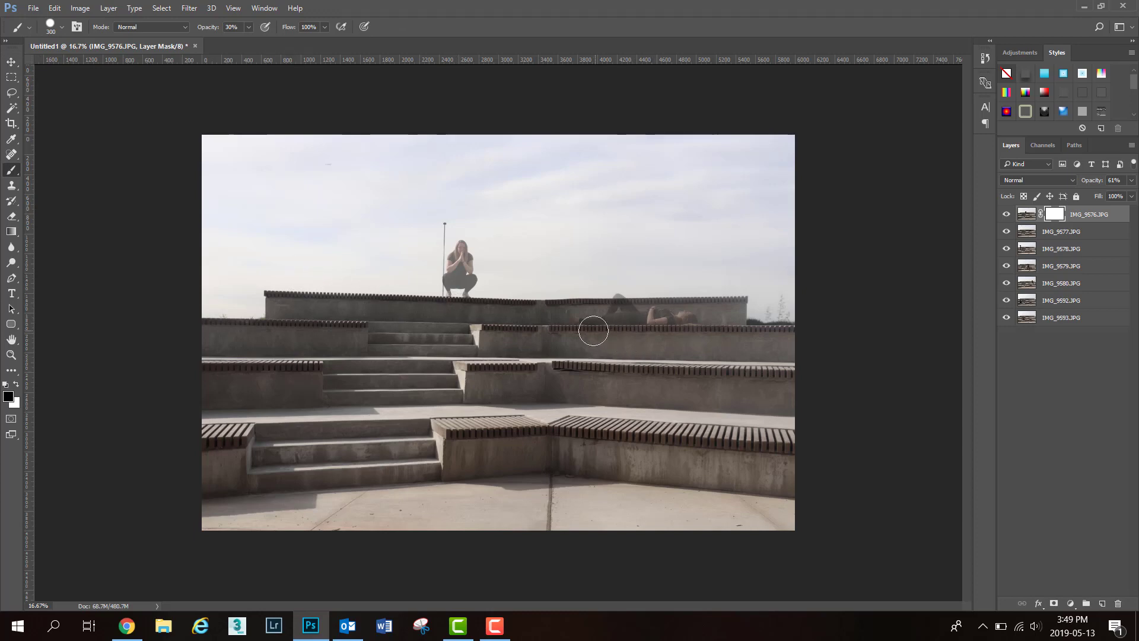
pyautogui.moveTo(578, 321)
pyautogui.mouseDown()
pyautogui.moveTo(629, 318)
pyautogui.moveTo(614, 308)
pyautogui.moveTo(635, 293)
pyautogui.moveTo(639, 310)
pyautogui.moveTo(644, 299)
pyautogui.moveTo(670, 327)
pyautogui.mouseUp()
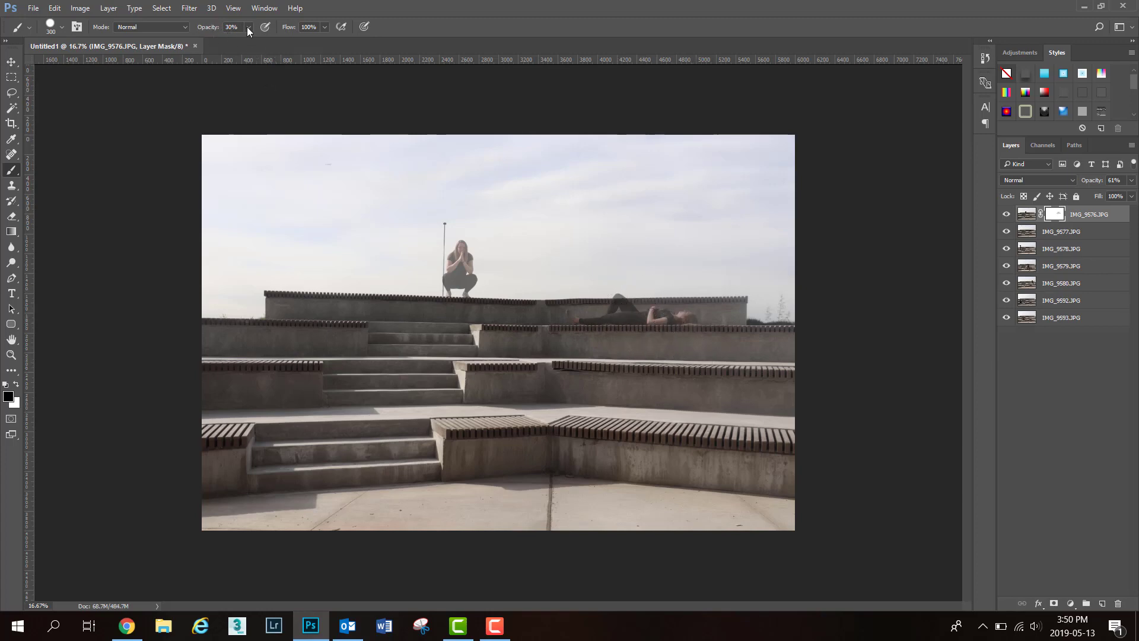
# Raise the brush opacity to 100% and paint over the reclining woman again on the mask
pyautogui.click(249, 27)
pyautogui.moveTo(270, 41); pyautogui.dragTo(313, 43)
pyautogui.click(577, 324)
pyautogui.moveTo(577, 324)
pyautogui.mouseDown()
pyautogui.moveTo(665, 297)
pyautogui.moveTo(686, 311)
pyautogui.moveTo(667, 315)
pyautogui.moveTo(676, 321)
pyautogui.moveTo(714, 325)
pyautogui.moveTo(620, 302)
pyautogui.moveTo(601, 324)
pyautogui.moveTo(576, 321)
pyautogui.mouseUp()
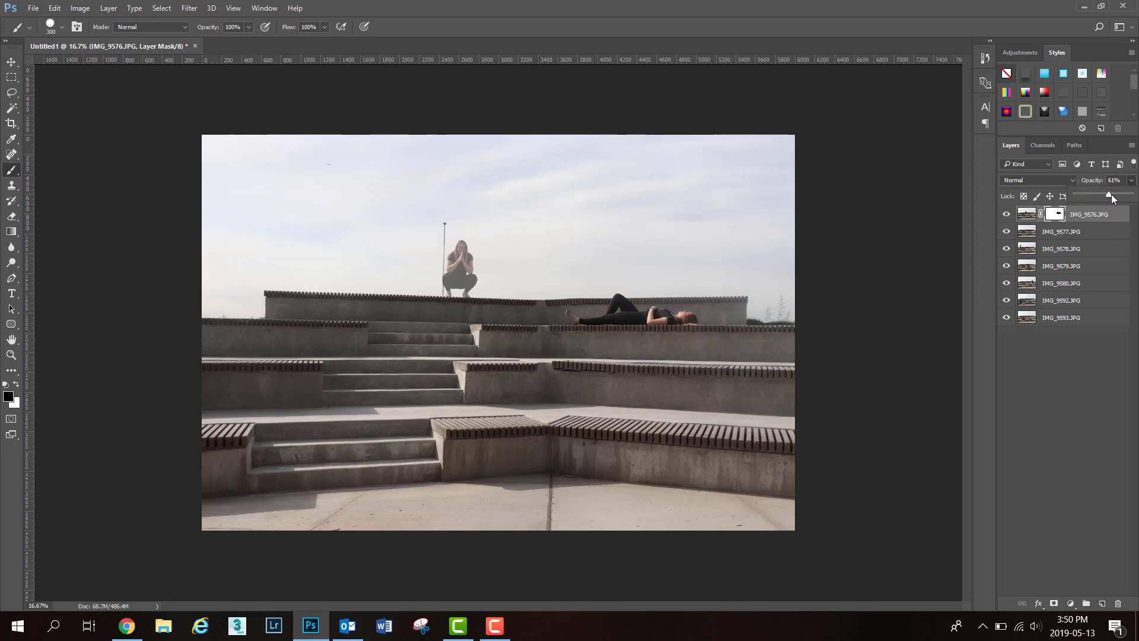
# Restore the IMG_9576 layer's opacity to 100% and merge it with the IMG_9577 layer
pyautogui.moveTo(1112, 194); pyautogui.dragTo(1131, 195)
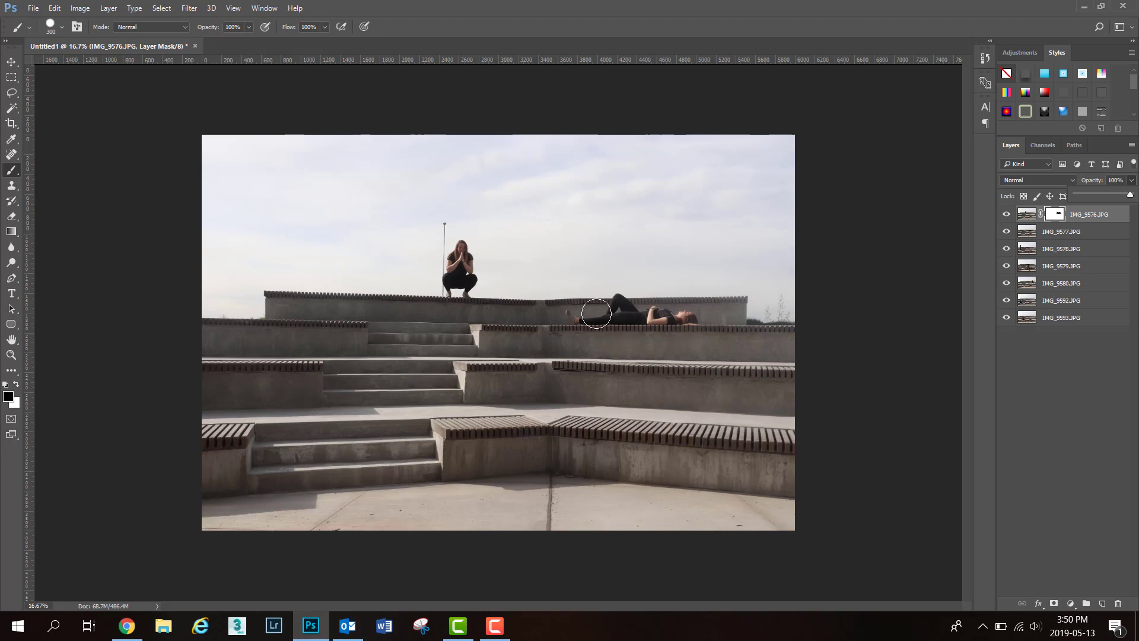
pyautogui.keyDown('shift'); pyautogui.click(1077, 233); pyautogui.keyUp('shift')
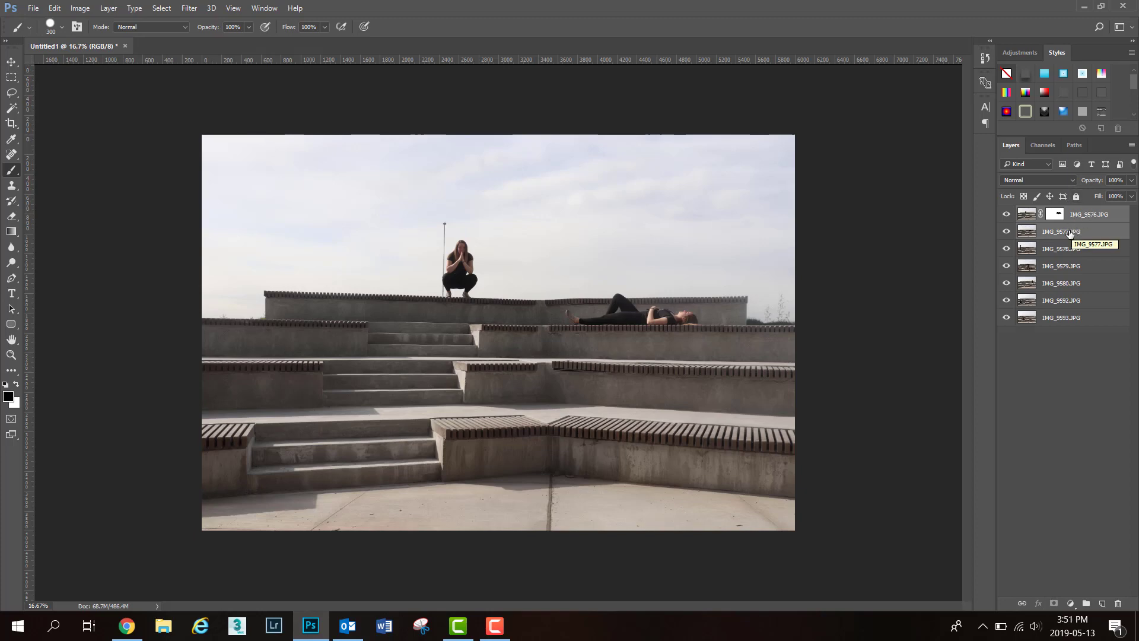
pyautogui.rightClick(1070, 234)
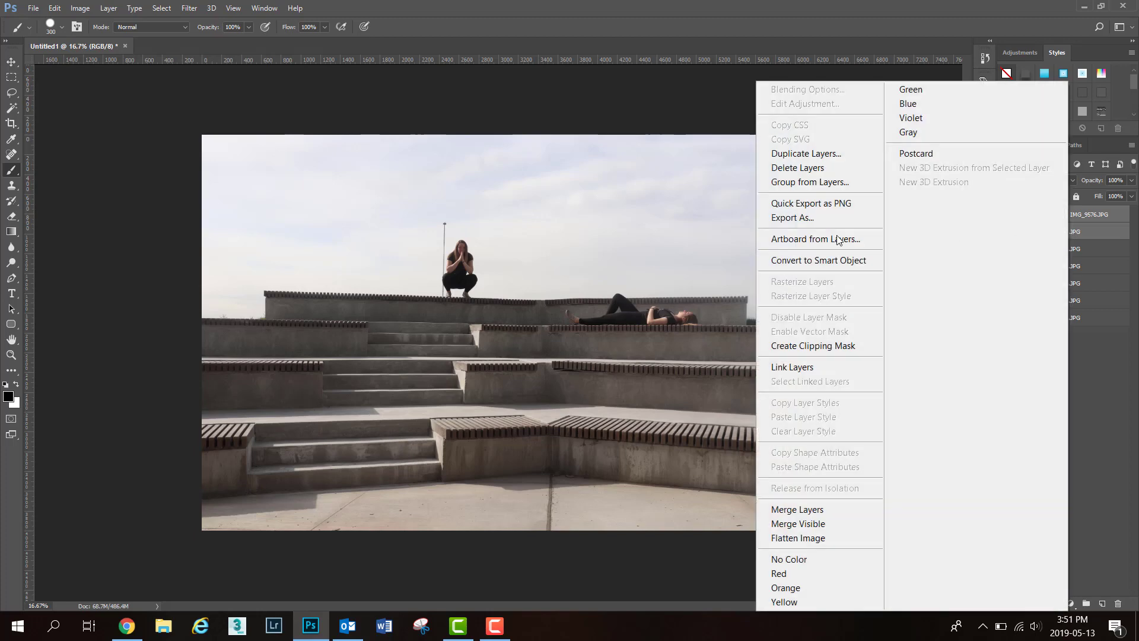
pyautogui.click(815, 511)
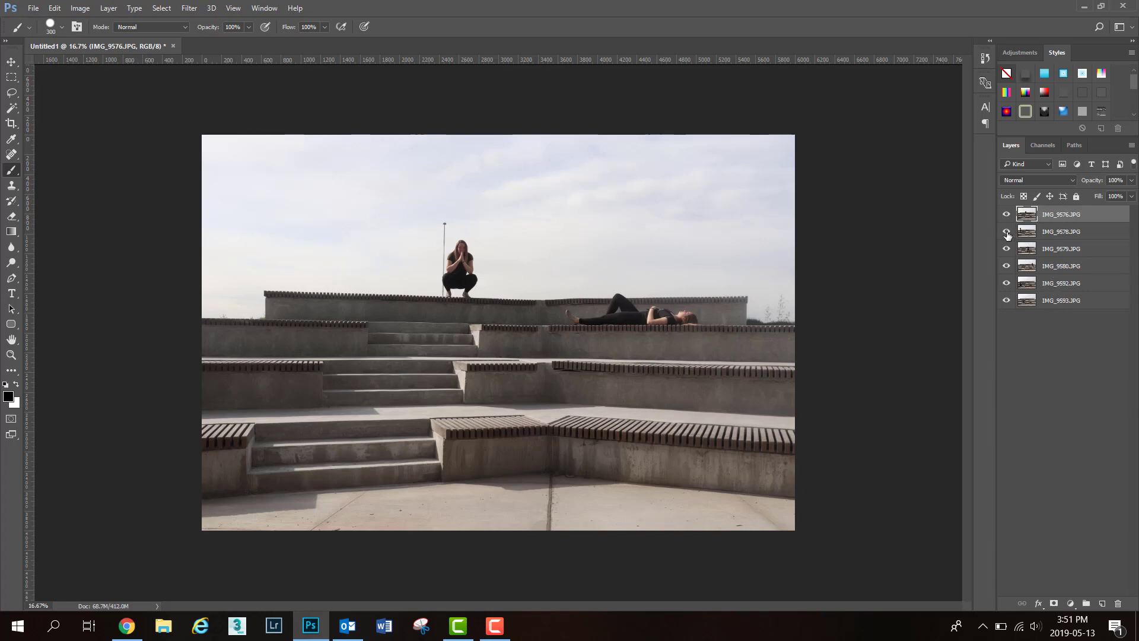
# Lower the merged IMG_9576 layer's opacity to 51% and add a new layer mask to it
pyautogui.click(1132, 180)
pyautogui.moveTo(1130, 196); pyautogui.dragTo(1110, 196)
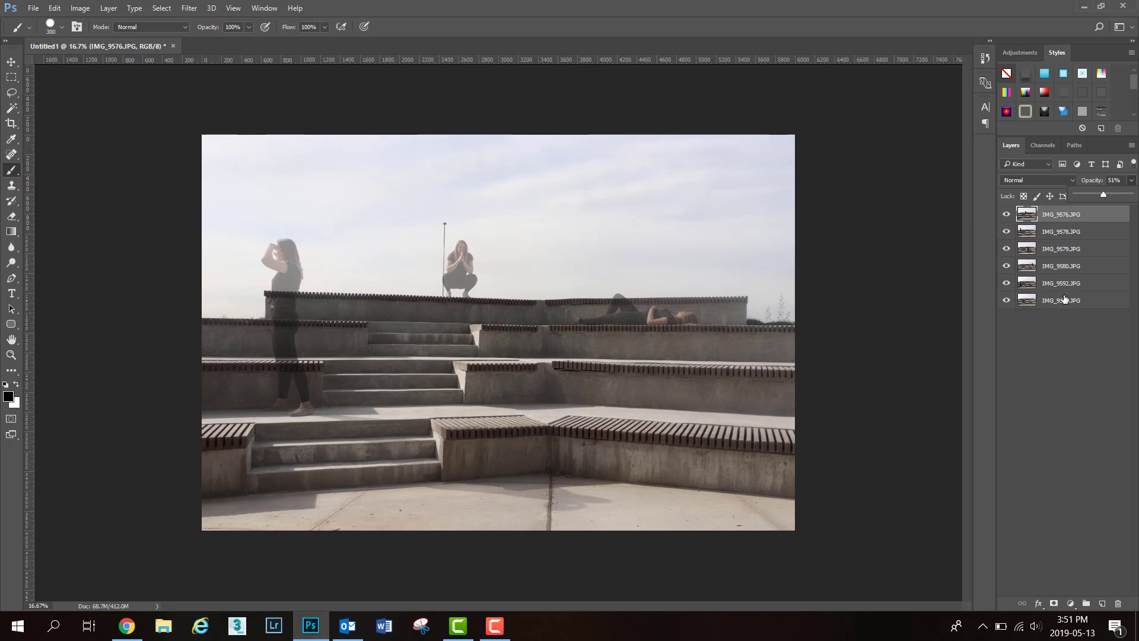
pyautogui.click(1054, 604)
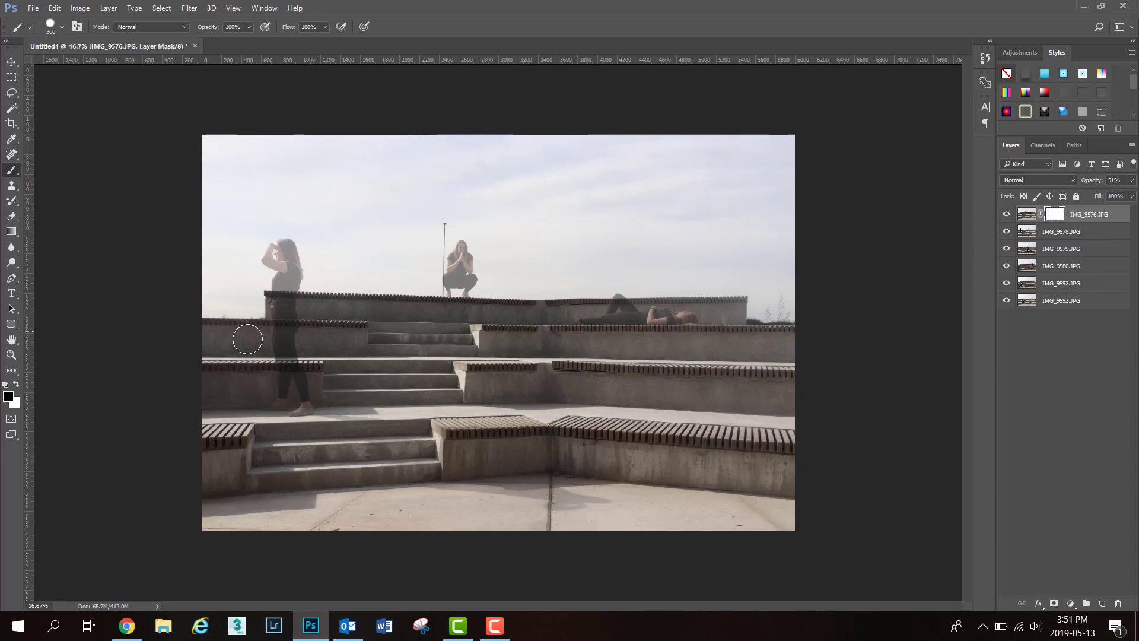
# Paint black on the mask over the standing woman to reveal her, and restore the layer's opacity to 100%
pyautogui.moveTo(277, 247)
pyautogui.mouseDown()
pyautogui.moveTo(289, 275)
pyautogui.moveTo(287, 290)
pyautogui.moveTo(310, 280)
pyautogui.moveTo(297, 342)
pyautogui.moveTo(315, 361)
pyautogui.moveTo(289, 372)
pyautogui.moveTo(279, 407)
pyautogui.moveTo(309, 421)
pyautogui.mouseUp()
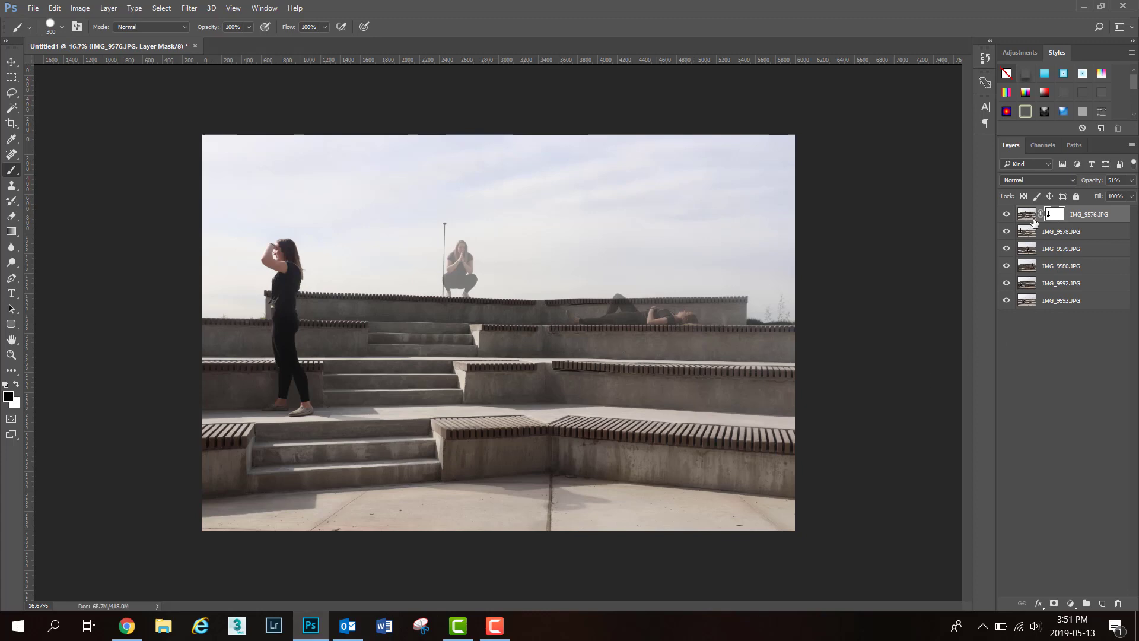
pyautogui.click(1130, 181)
pyautogui.moveTo(1103, 194); pyautogui.dragTo(1131, 194)
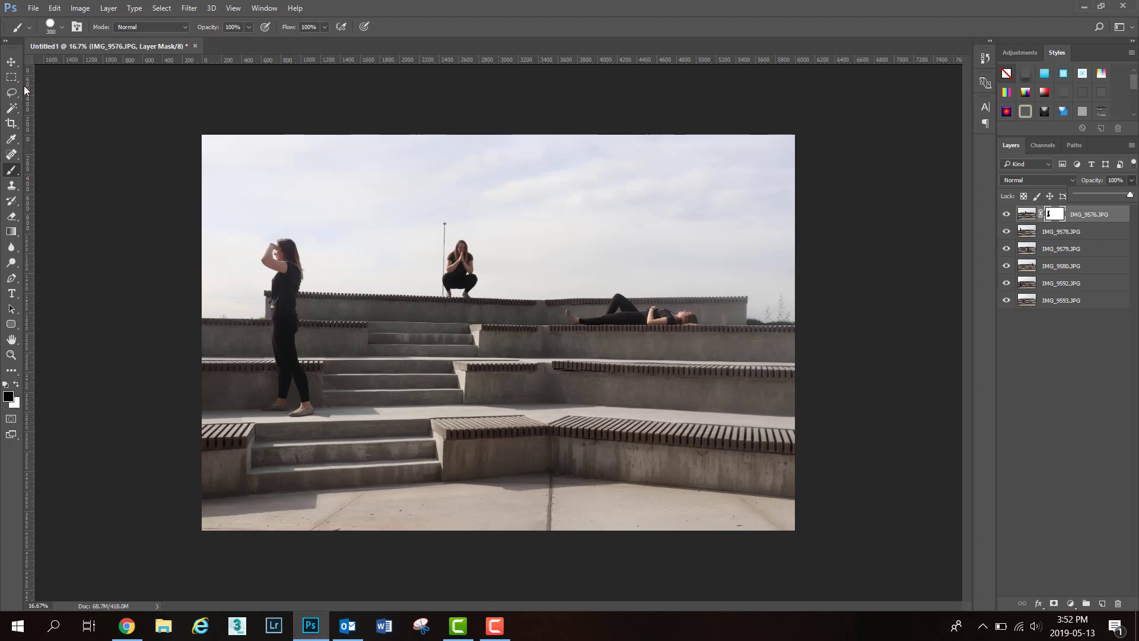
# Save the composite as a JPEG named "Many of me" in the Many of Me folder, adjusting the JPEG quality
pyautogui.click(33, 8)
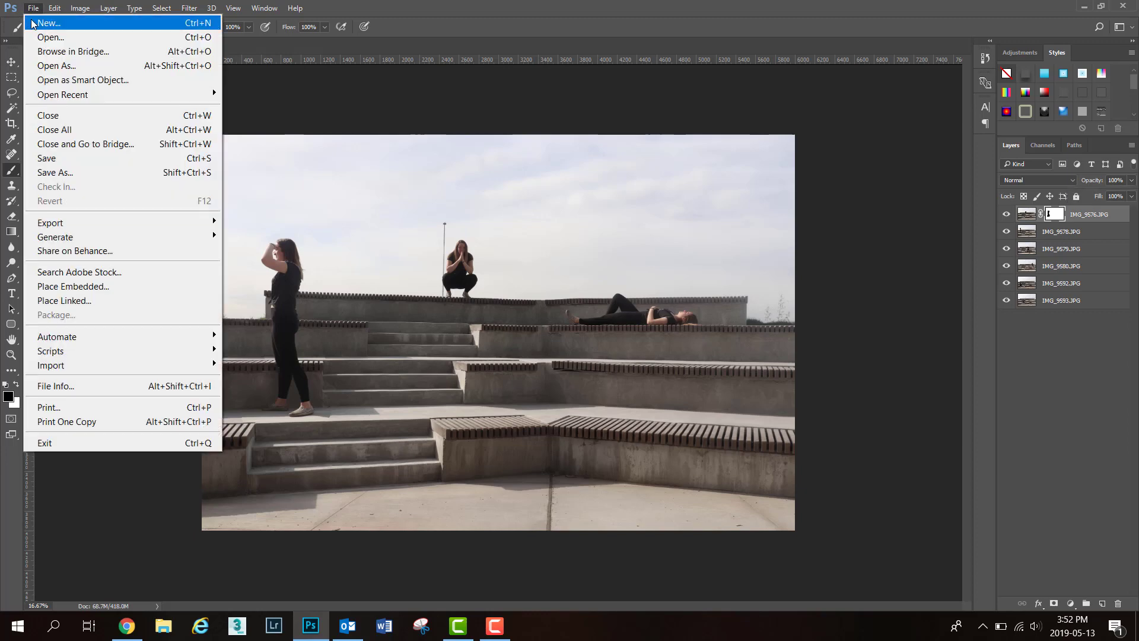
pyautogui.click(56, 172)
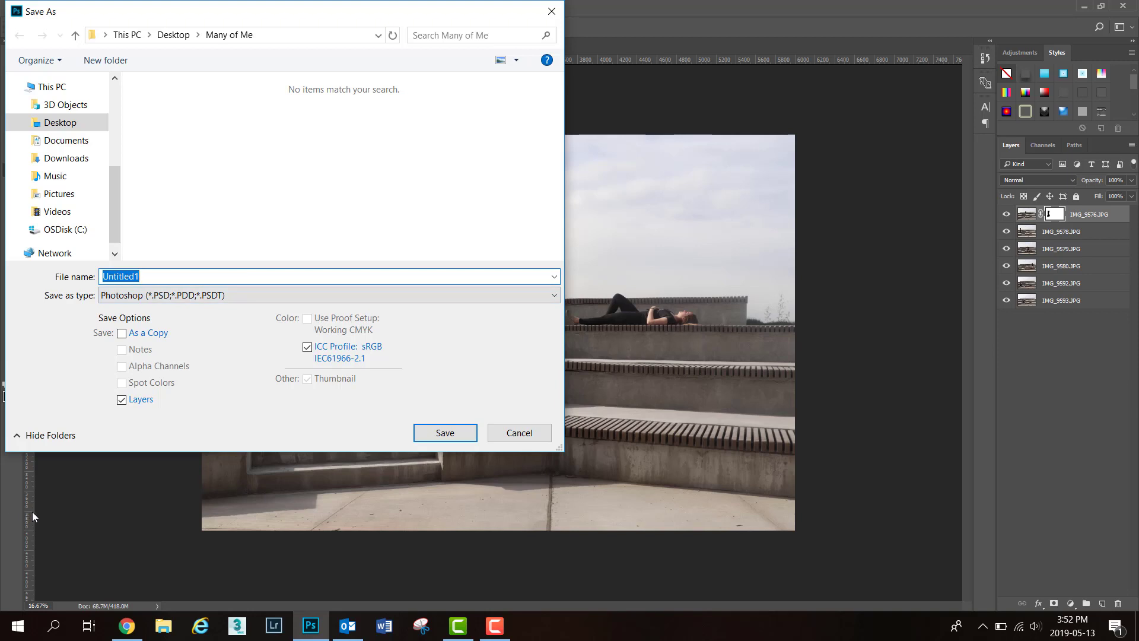
pyautogui.write('Many of me')
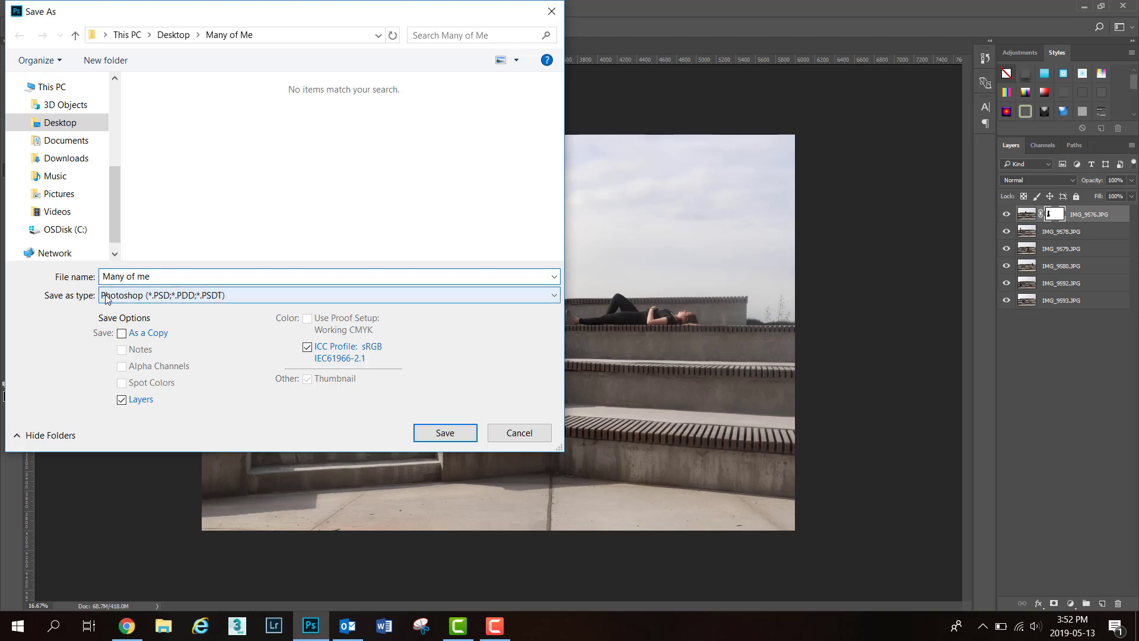
pyautogui.click(143, 295)
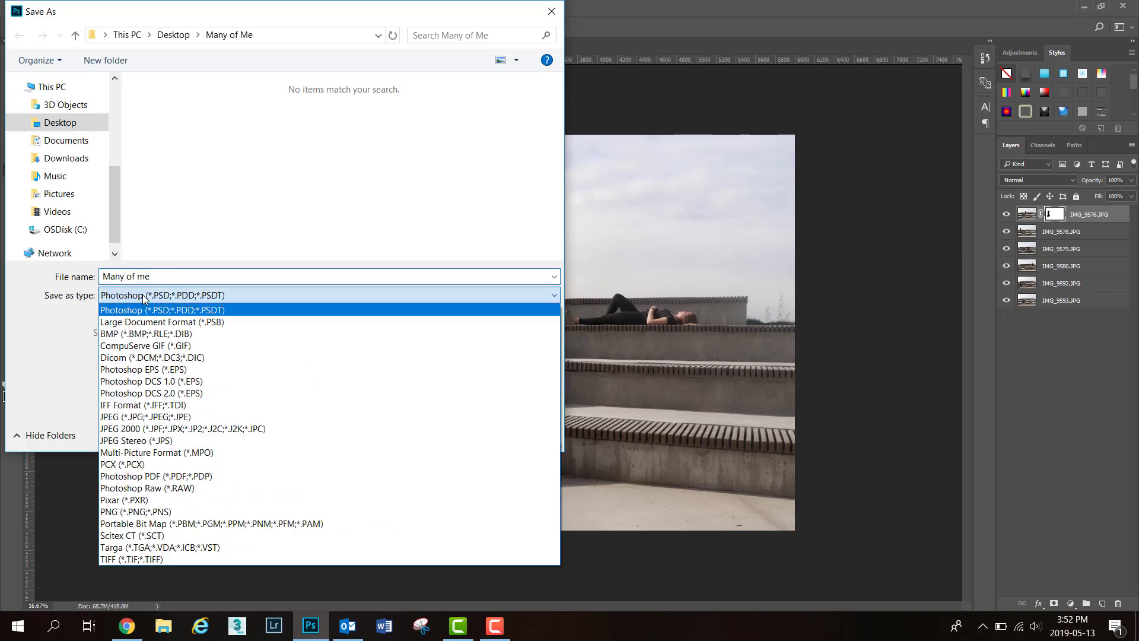
pyautogui.click(131, 418)
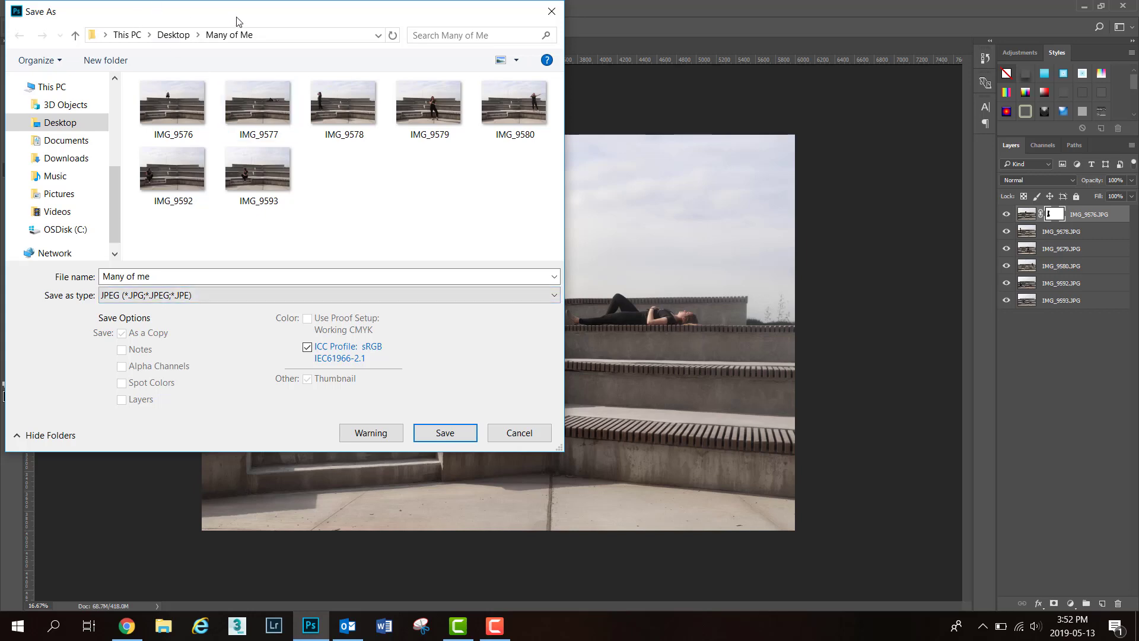
pyautogui.click(446, 434)
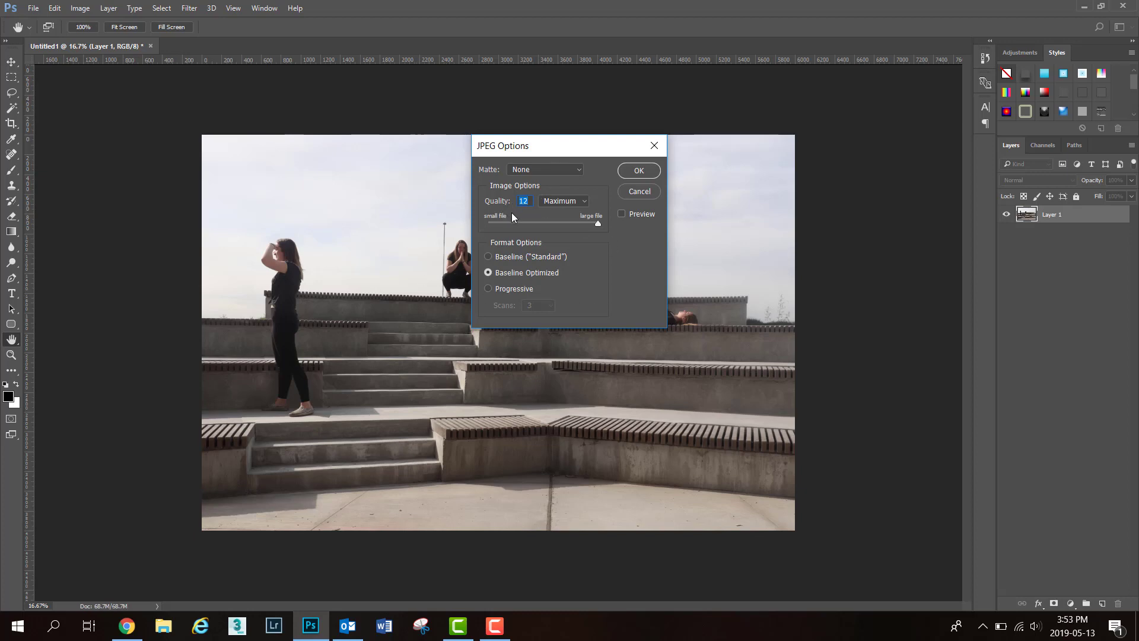
pyautogui.click(551, 220)
pyautogui.click(632, 172)
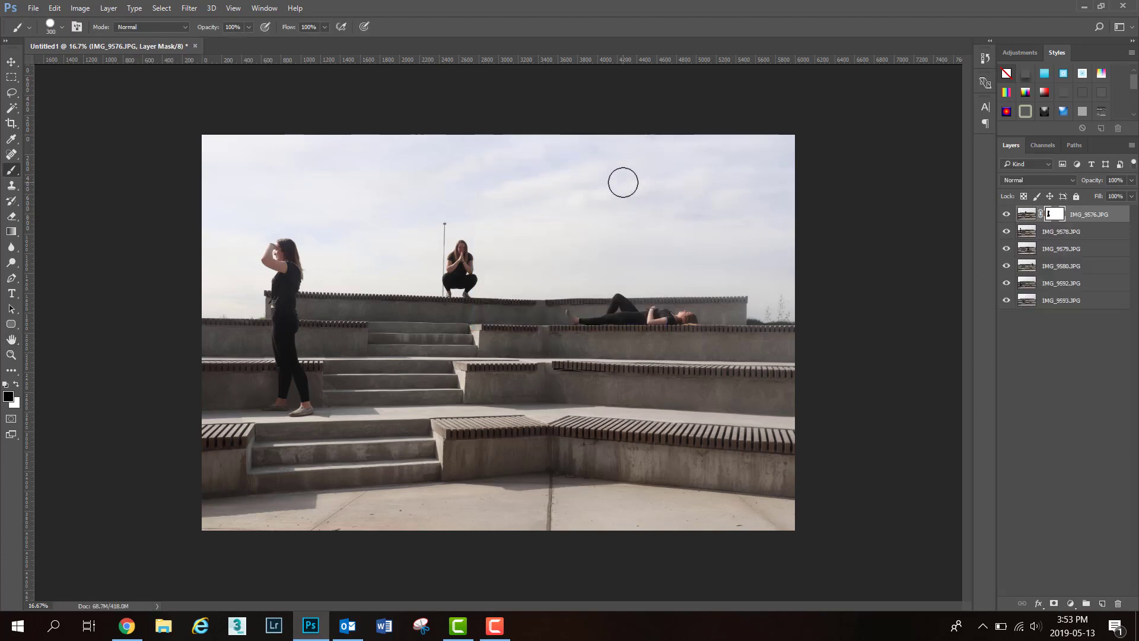